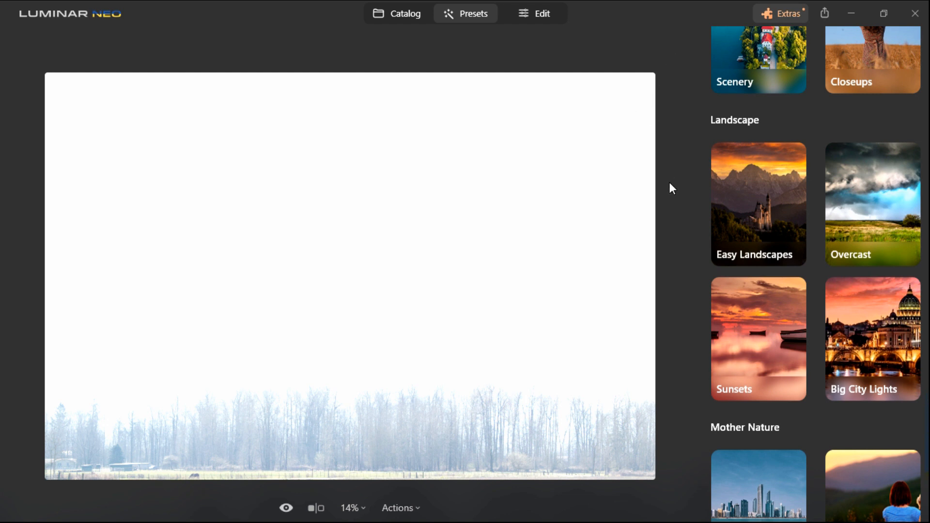
- Preview the Easy Landscapes and Overcast preset collections, including Backlit Clouds and Arctic Sea on the photo, and switch to the manual editing tools
{"action": "left_click", "coordinate": [758, 209]}
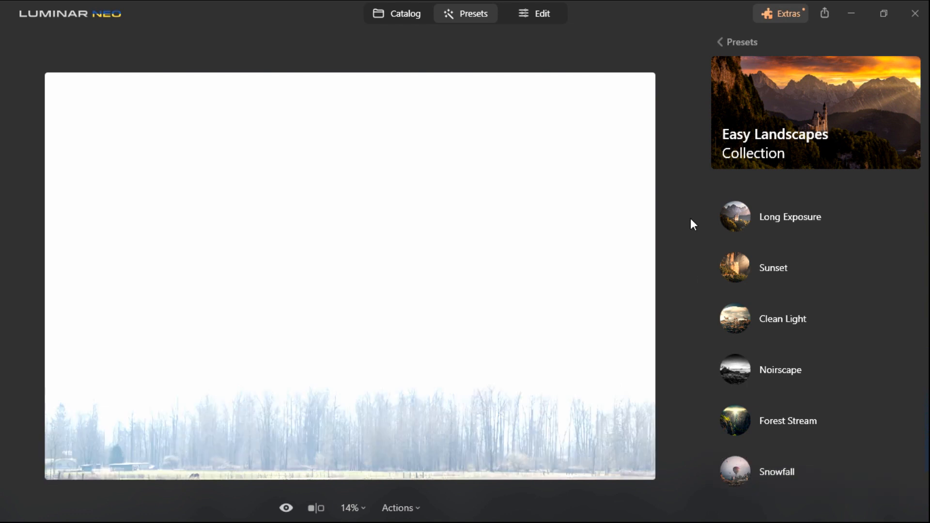
{"action": "left_click", "coordinate": [721, 43]}
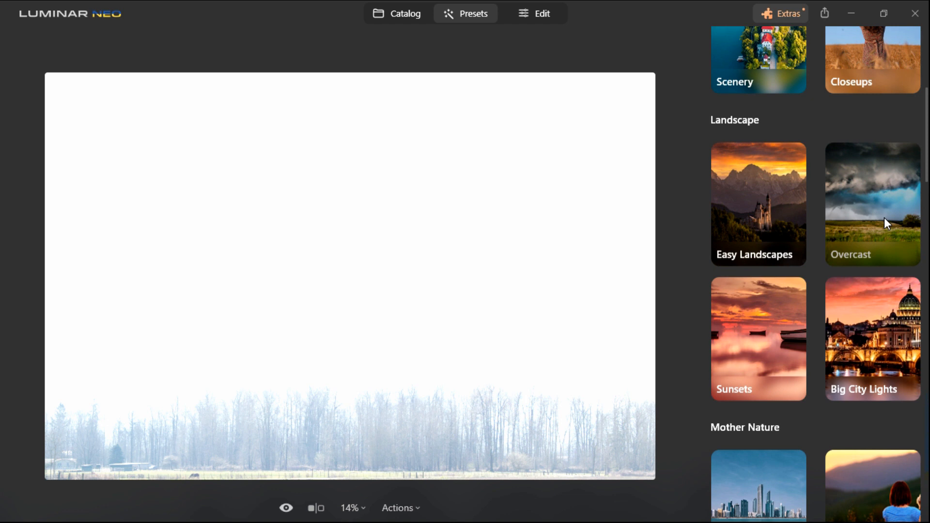
{"action": "left_click", "coordinate": [885, 216]}
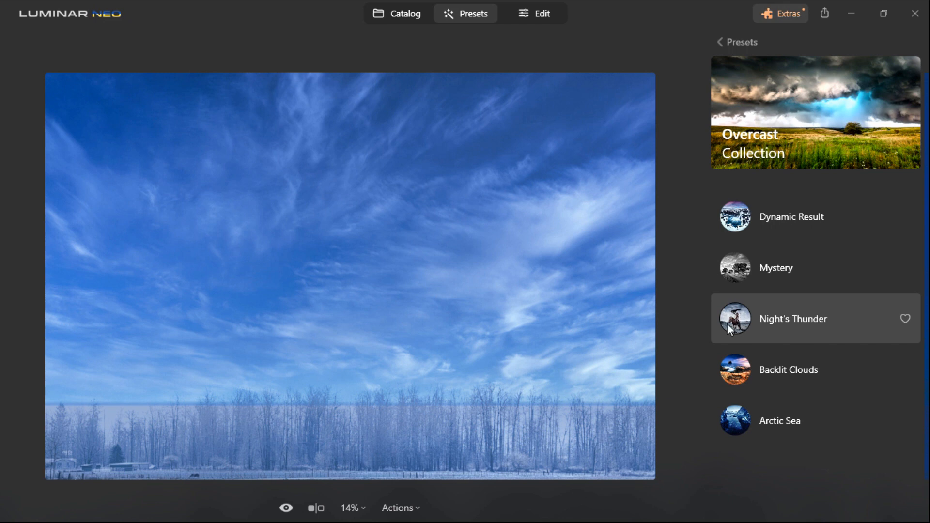
{"action": "left_click", "coordinate": [723, 371]}
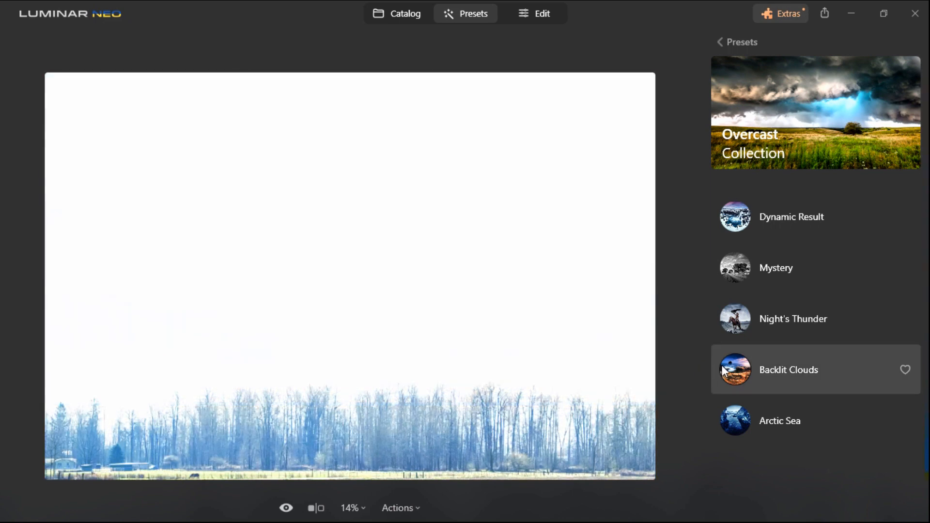
{"action": "left_click", "coordinate": [726, 410]}
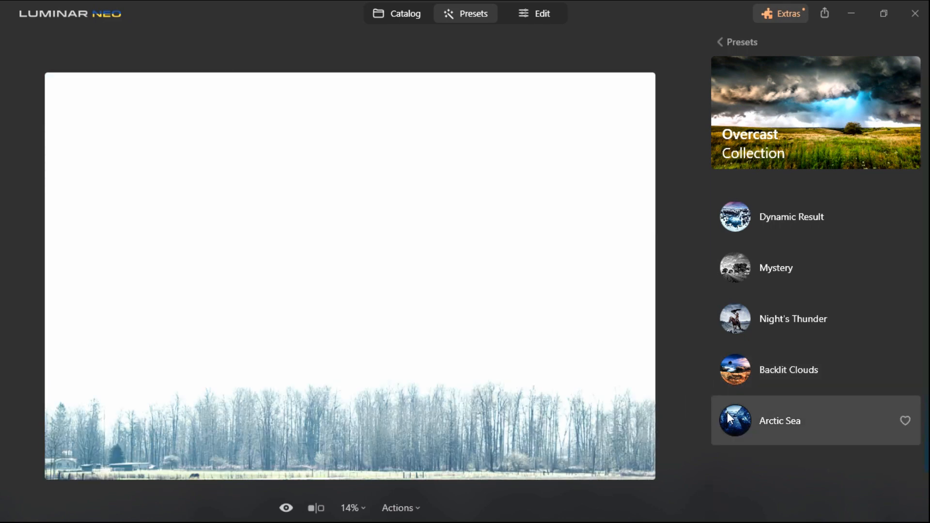
{"action": "left_click", "coordinate": [712, 353]}
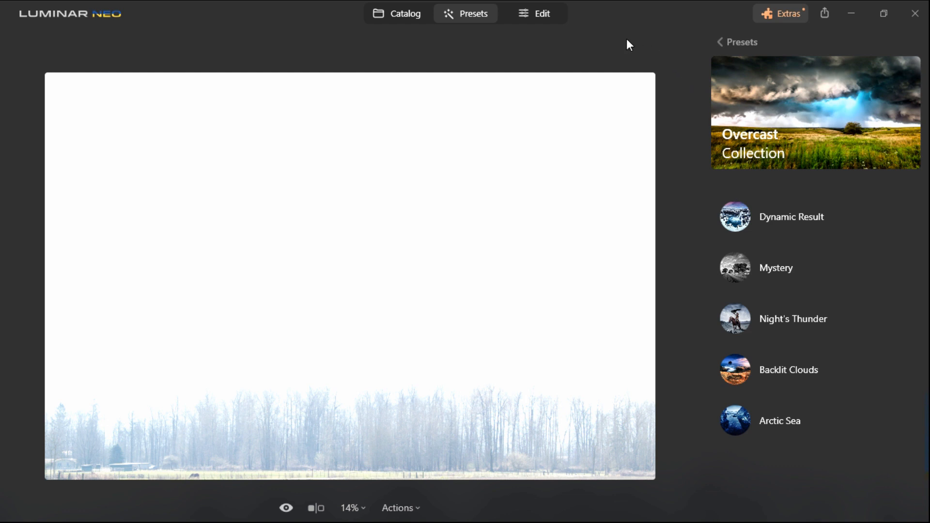
{"action": "left_click", "coordinate": [539, 15]}
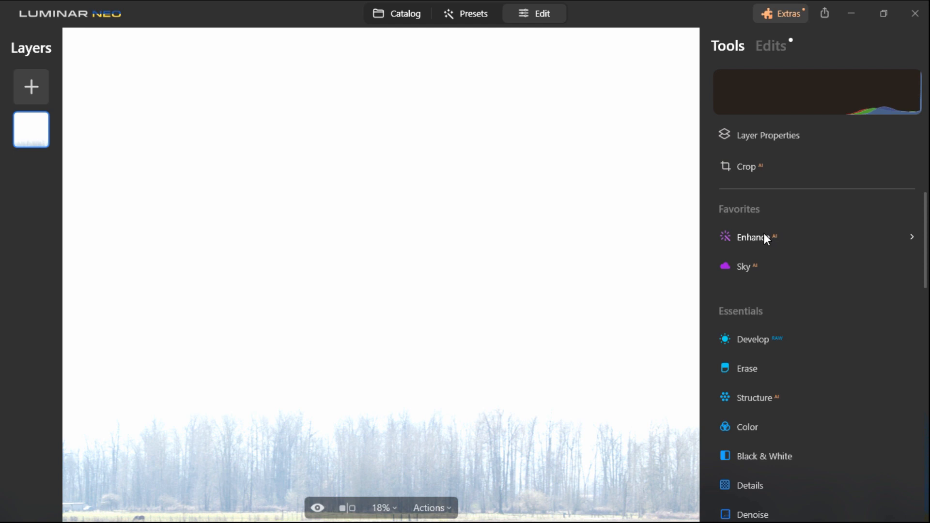
- Try Enhance AI on the photo with Accent at 100 and reset the adjustment to 0
{"action": "left_click", "coordinate": [764, 238]}
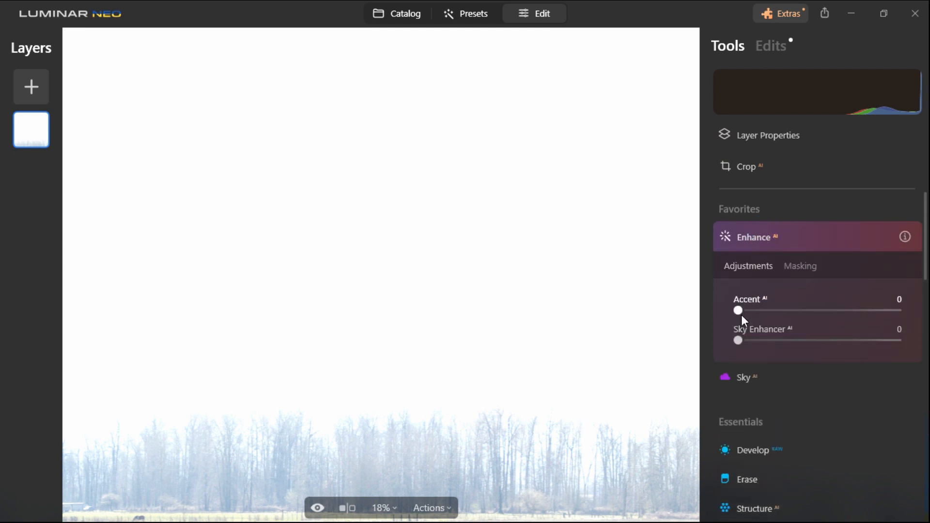
{"action": "left_click_drag", "start_coordinate": [740, 310], "coordinate": [895, 325]}
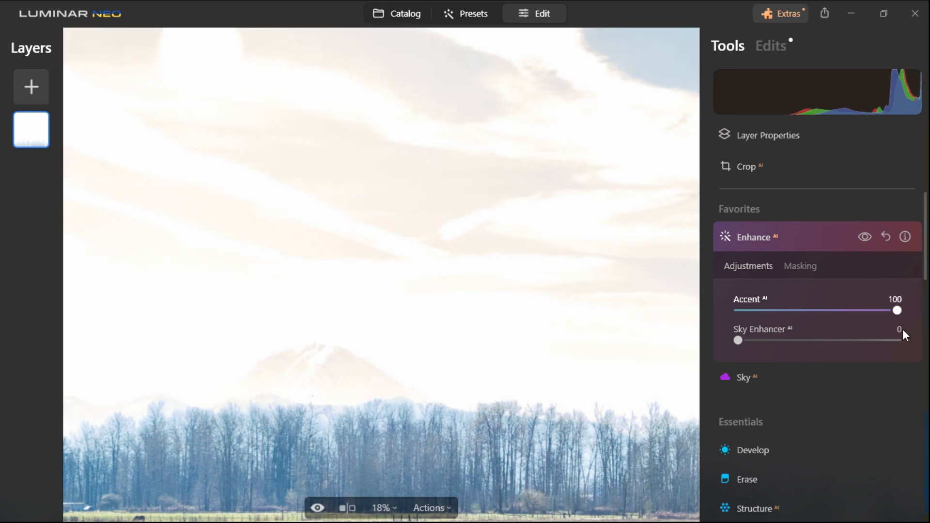
{"action": "left_click_drag", "start_coordinate": [903, 329], "coordinate": [721, 339]}
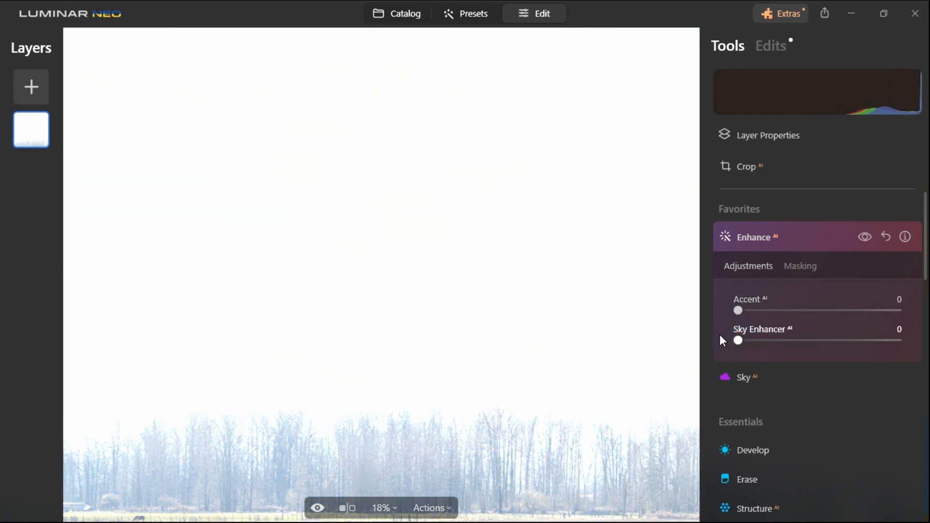
{"action": "left_click", "coordinate": [821, 237]}
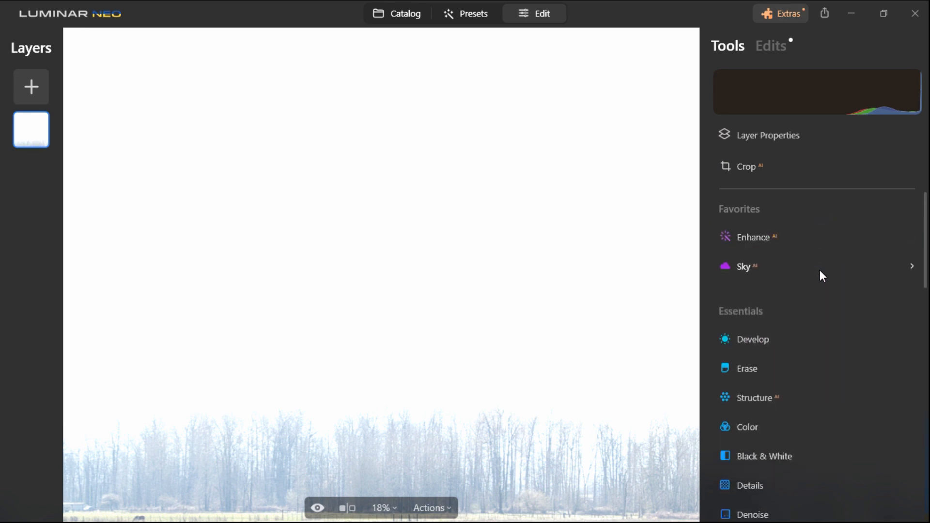
- Darken the overexposed photo in Develop with Exposure at -3.72 and Smart Contrast at 82
{"action": "left_click", "coordinate": [757, 338]}
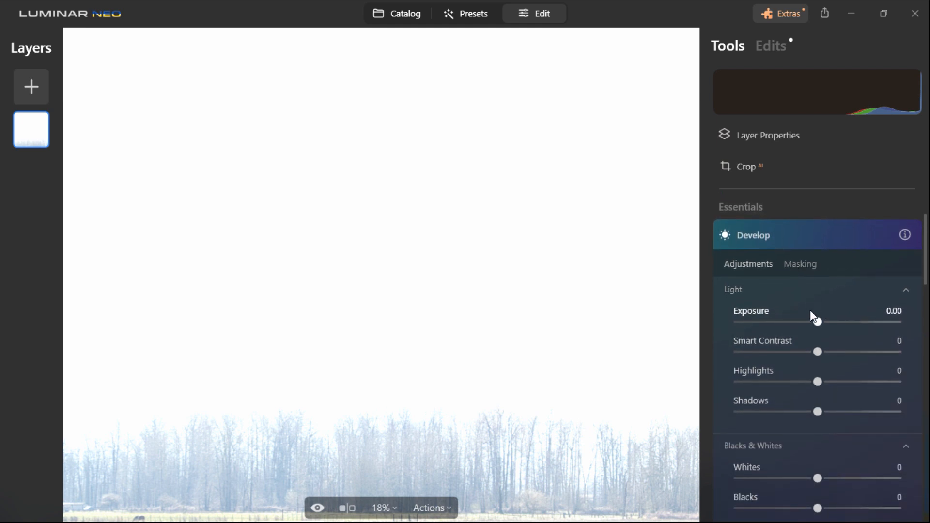
{"action": "left_click_drag", "start_coordinate": [818, 321], "coordinate": [759, 322]}
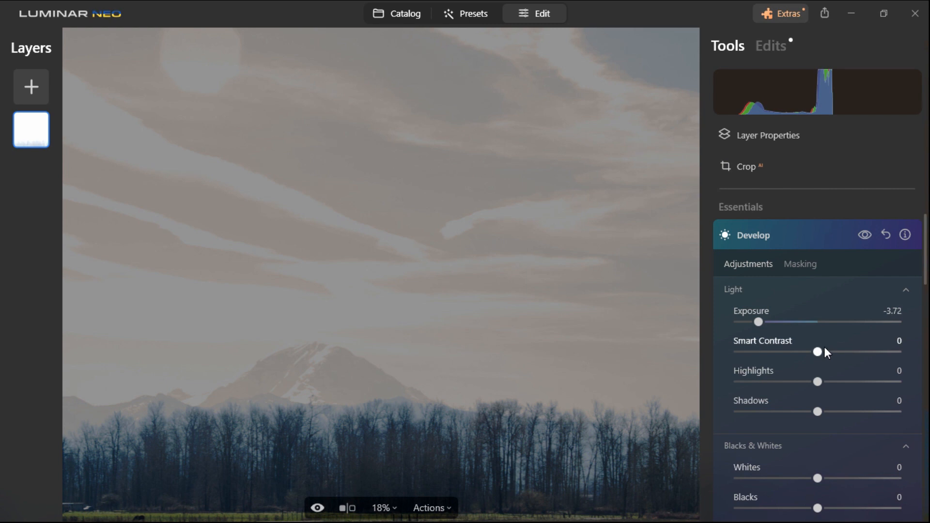
{"action": "left_click_drag", "start_coordinate": [817, 352], "coordinate": [875, 360]}
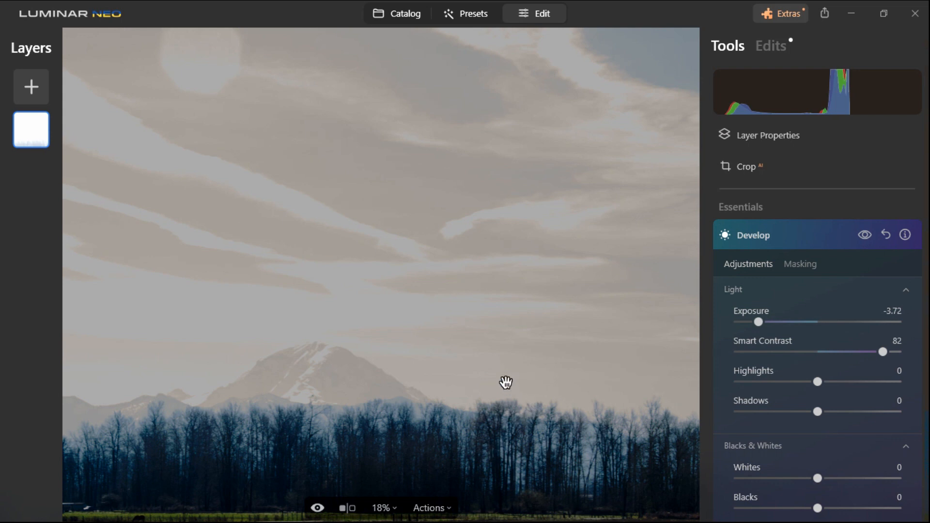
{"action": "left_click", "coordinate": [506, 383]}
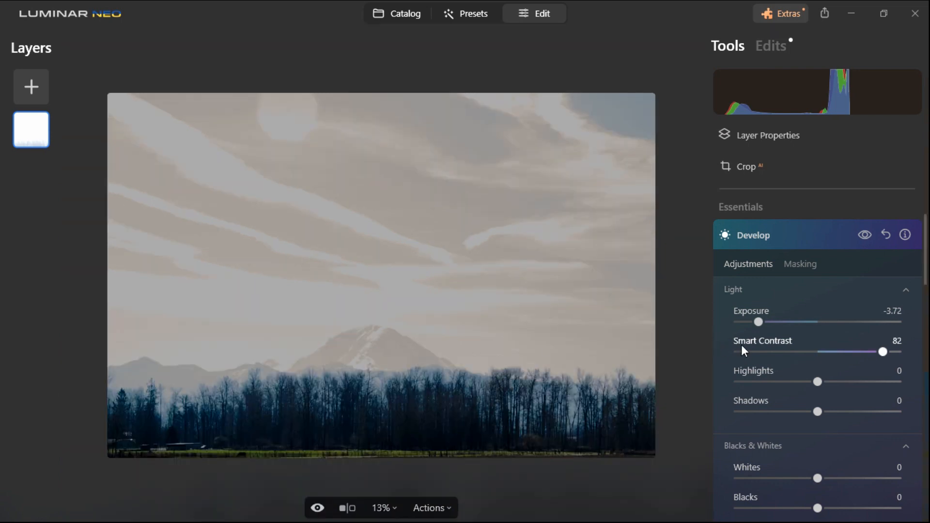
- Lower the Develop Highlights to -48 and reset Shadows to its default
{"action": "left_click_drag", "start_coordinate": [818, 381], "coordinate": [822, 408]}
{"action": "double_click", "coordinate": [822, 409]}
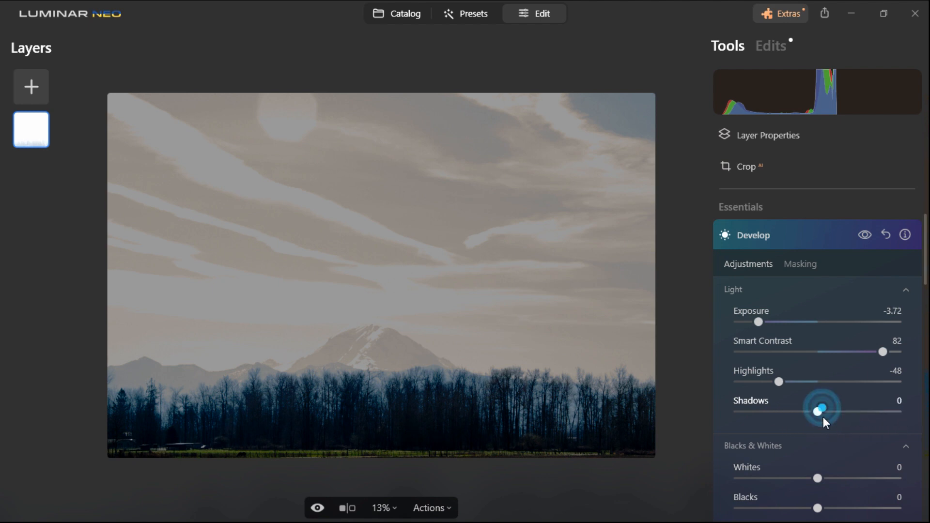
{"action": "scroll", "coordinate": [747, 419], "scroll_direction": "down", "scroll_amount": 3}
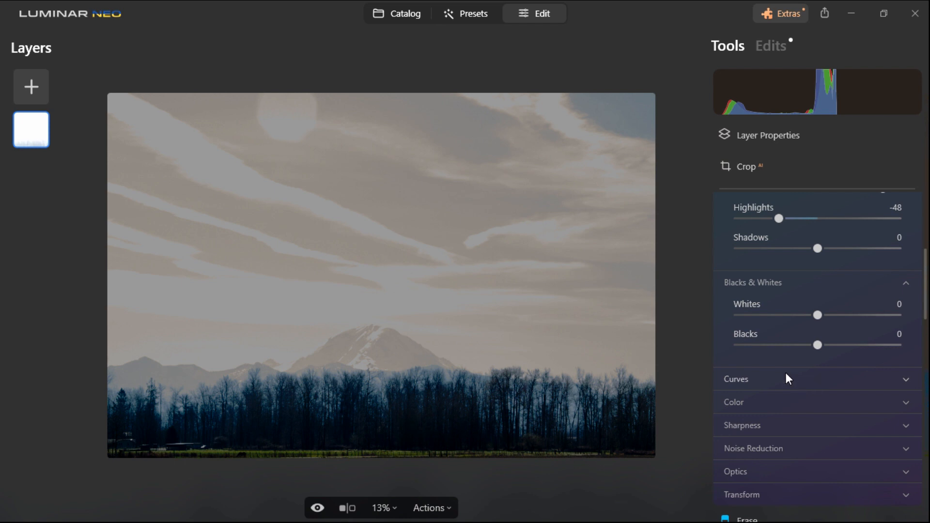
{"action": "scroll", "coordinate": [760, 269], "scroll_direction": "up", "scroll_amount": 2}
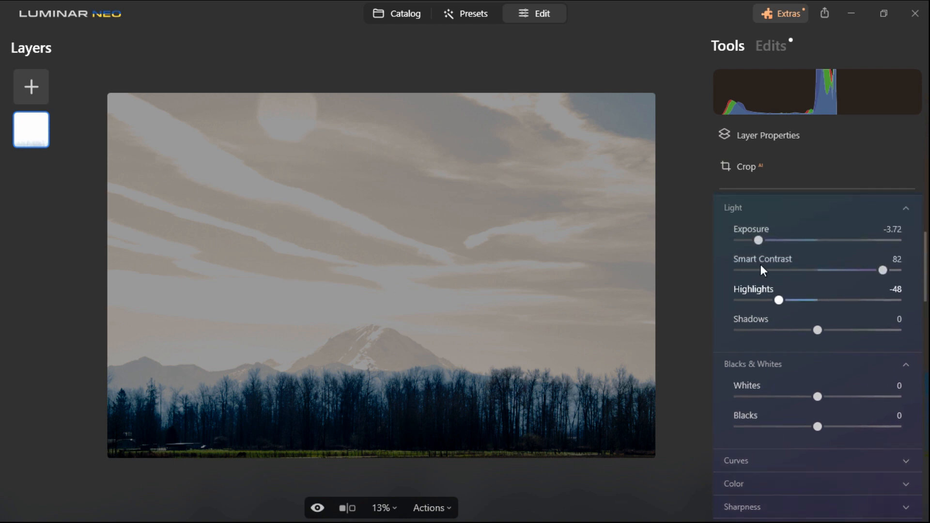
{"action": "scroll", "coordinate": [760, 265], "scroll_direction": "up", "scroll_amount": 2}
{"action": "left_click", "coordinate": [789, 237]}
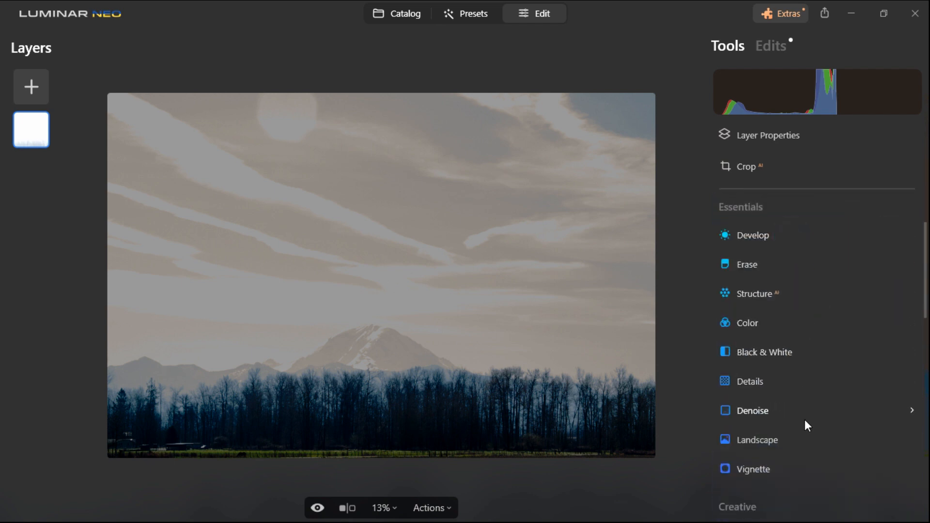
- Apply Landscape adjustments with Dehaze at 100, Golden Hour at 69 and Foliage Enhancer at 23
{"action": "left_click", "coordinate": [769, 440]}
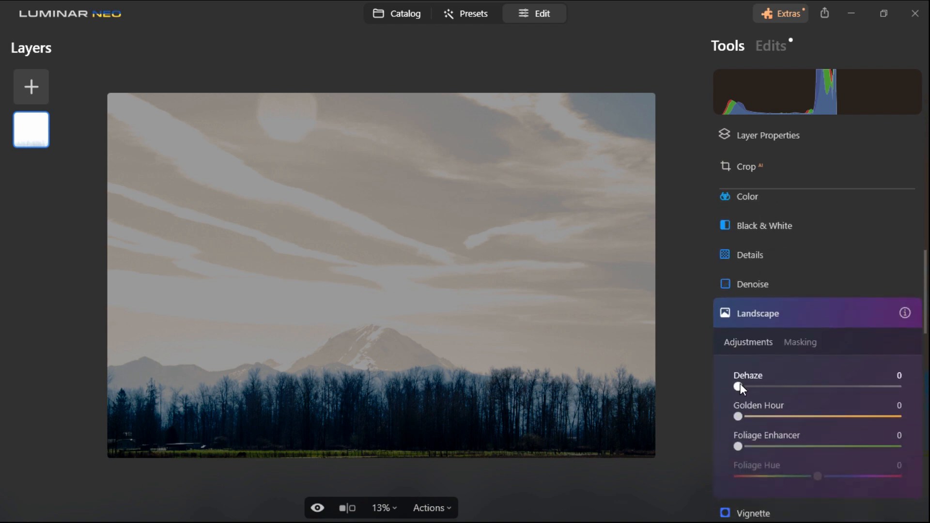
{"action": "left_click_drag", "start_coordinate": [740, 383], "coordinate": [901, 426]}
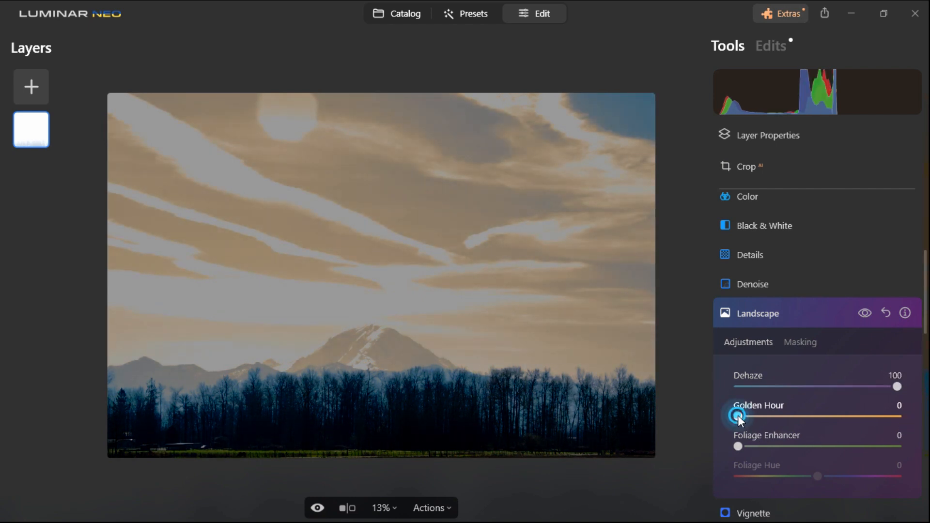
{"action": "left_click_drag", "start_coordinate": [738, 416], "coordinate": [847, 420]}
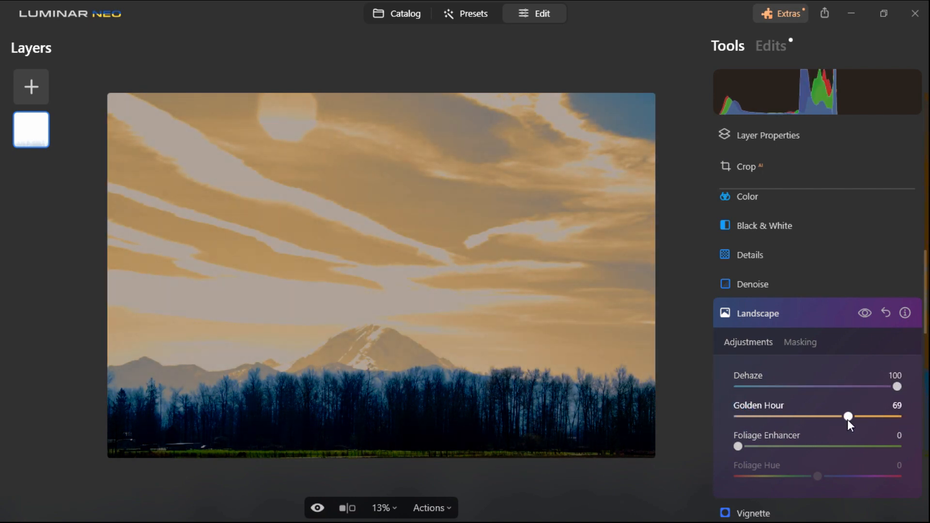
{"action": "left_click_drag", "start_coordinate": [741, 448], "coordinate": [775, 446]}
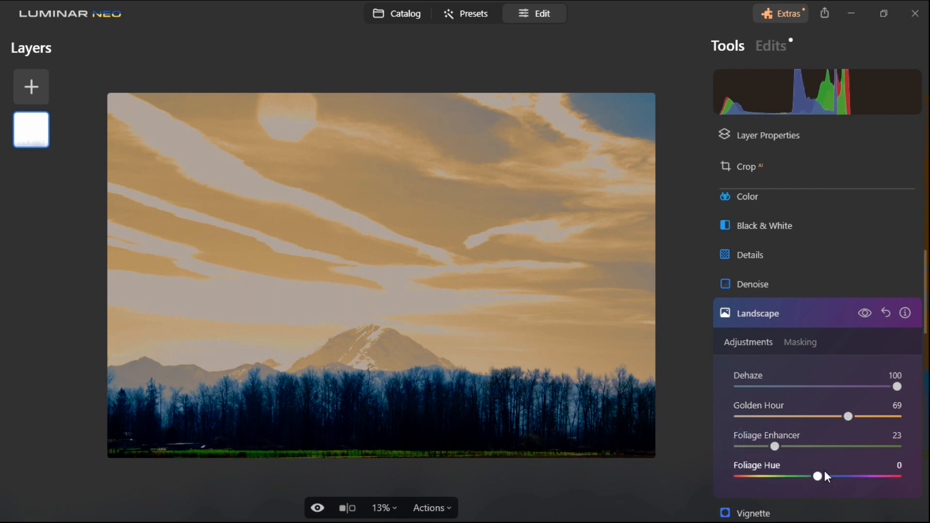
{"action": "left_click", "coordinate": [818, 316]}
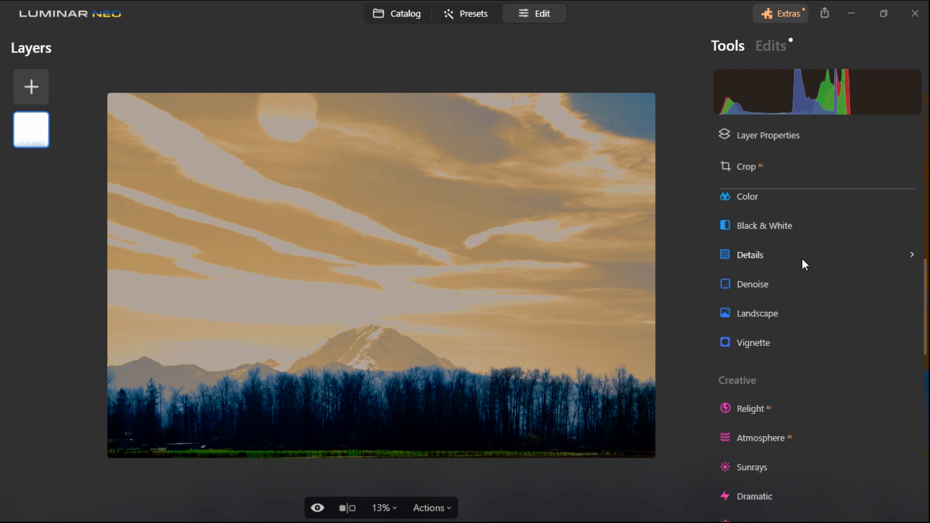
- Convert the photo to black and white and try out the color saturation adjustments
{"action": "left_click", "coordinate": [781, 223]}
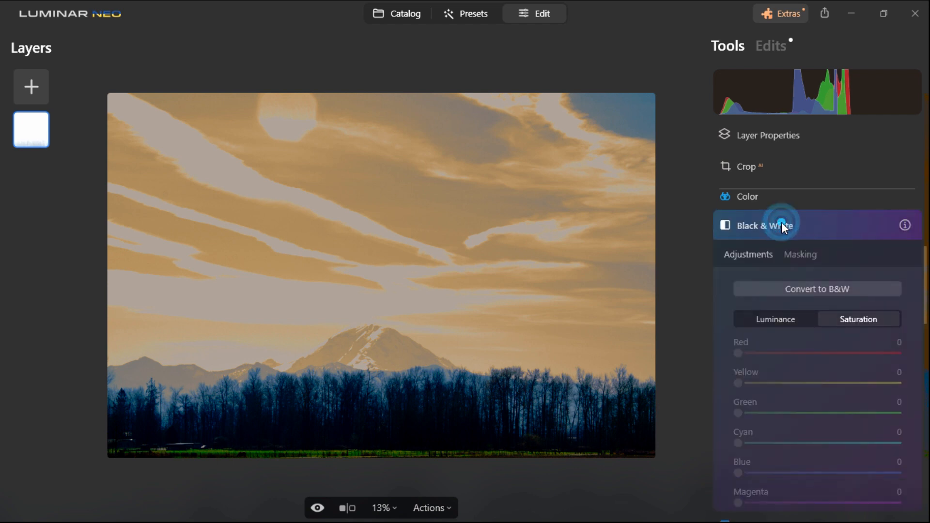
{"action": "left_click", "coordinate": [826, 299]}
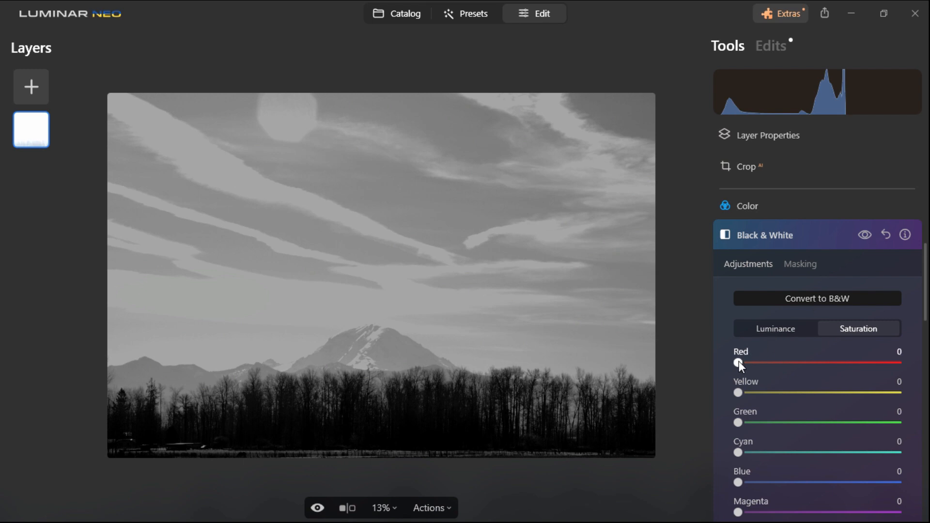
{"action": "mouse_move", "coordinate": [738, 362]}
{"action": "left_mouse_down"}
{"action": "mouse_move", "coordinate": [872, 358]}
{"action": "mouse_move", "coordinate": [735, 380]}
{"action": "left_mouse_up"}
- Set the black-and-white luminance to -51 for Red, -48 for Yellow, 13 for Green and -20 for Cyan
{"action": "left_click", "coordinate": [768, 327]}
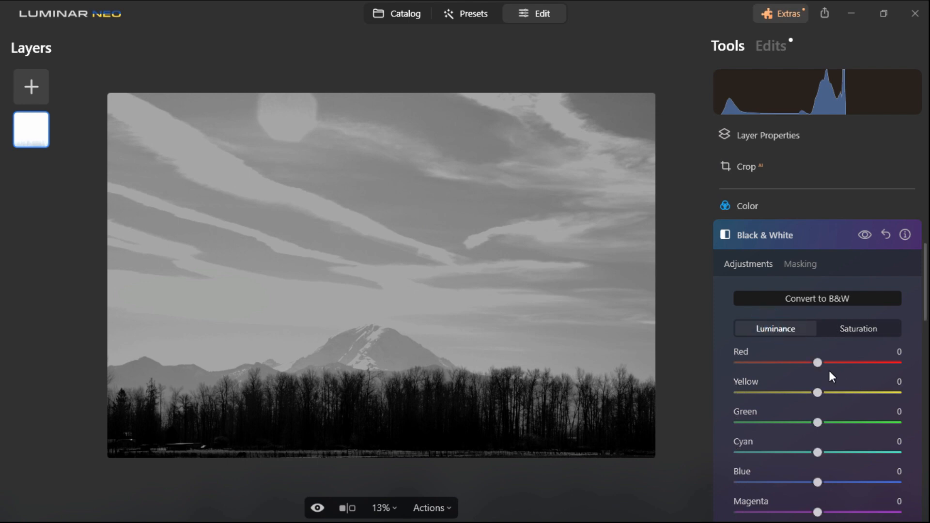
{"action": "left_click_drag", "start_coordinate": [818, 363], "coordinate": [778, 400]}
{"action": "left_click_drag", "start_coordinate": [819, 421], "coordinate": [801, 454]}
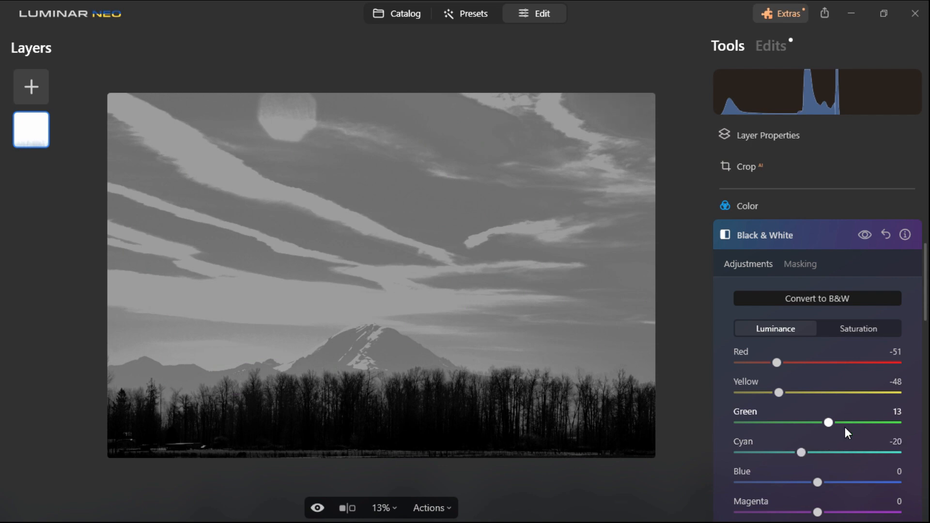
- Set the black-and-white Blue luminance to -12 and reset Magenta to 0
{"action": "scroll", "coordinate": [737, 426], "scroll_direction": "down", "scroll_amount": 1}
{"action": "scroll", "coordinate": [733, 421], "scroll_direction": "down", "scroll_amount": 1}
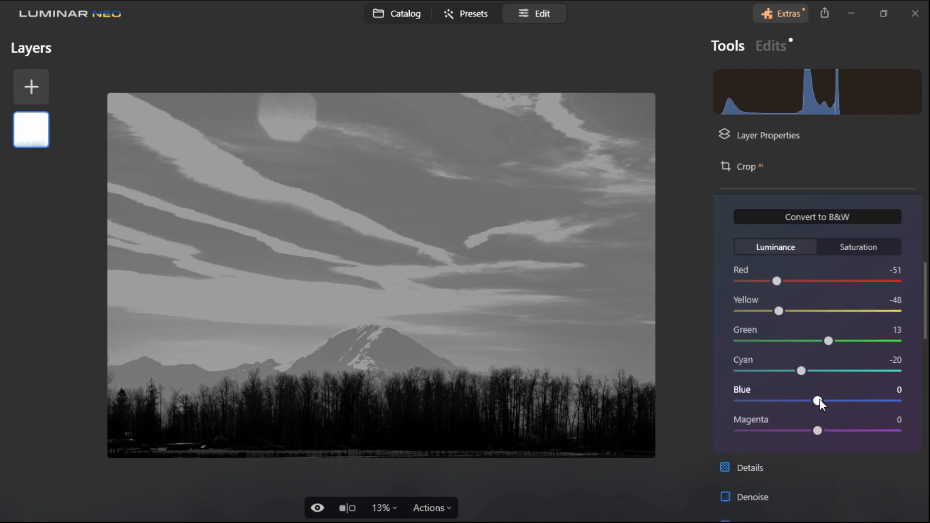
{"action": "left_click_drag", "start_coordinate": [818, 400], "coordinate": [836, 433]}
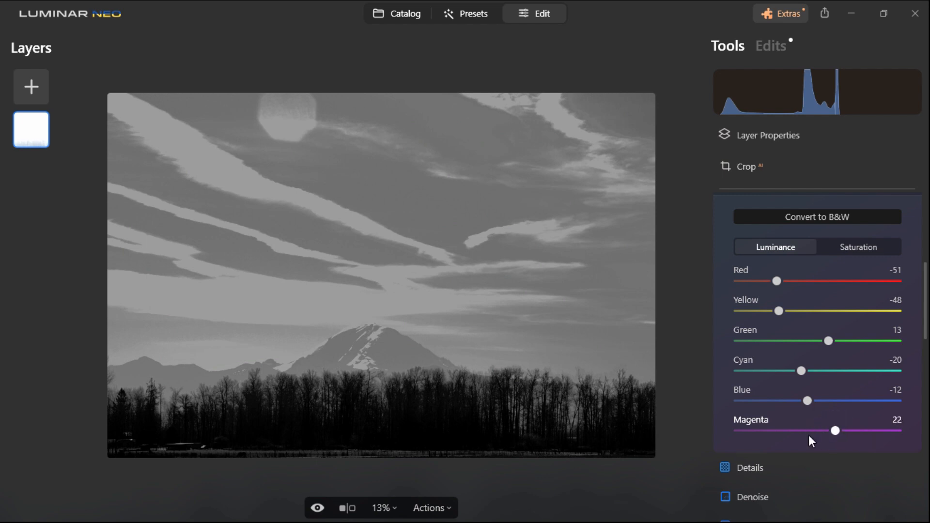
{"action": "double_click", "coordinate": [836, 432]}
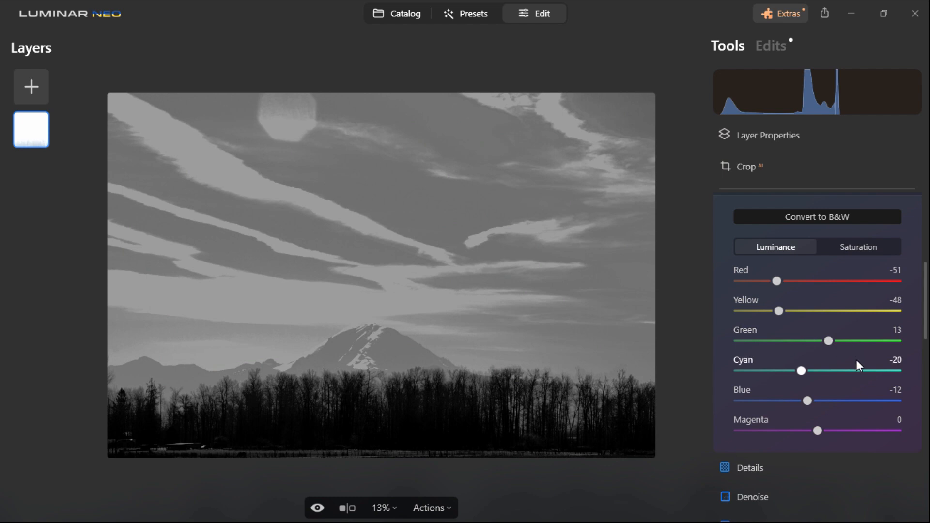
{"action": "scroll", "coordinate": [856, 359], "scroll_direction": "up", "scroll_amount": 5}
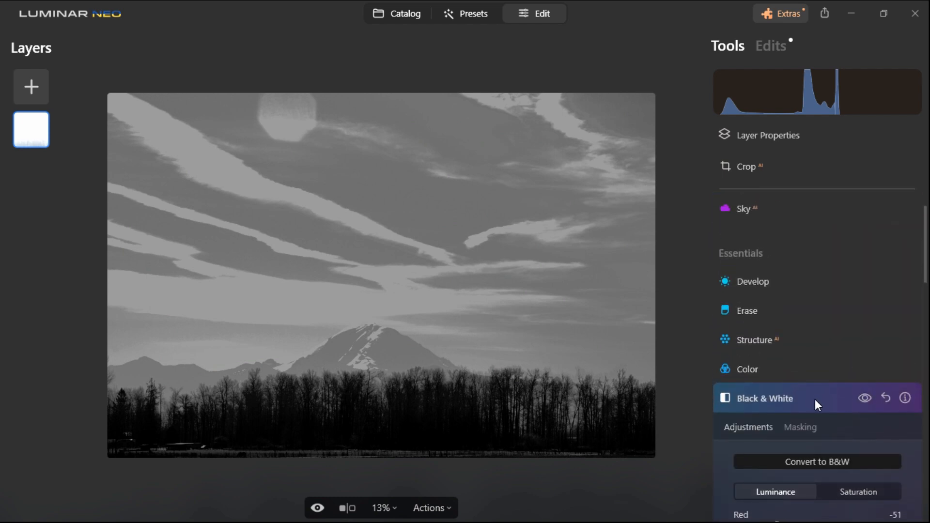
{"action": "left_click", "coordinate": [818, 400]}
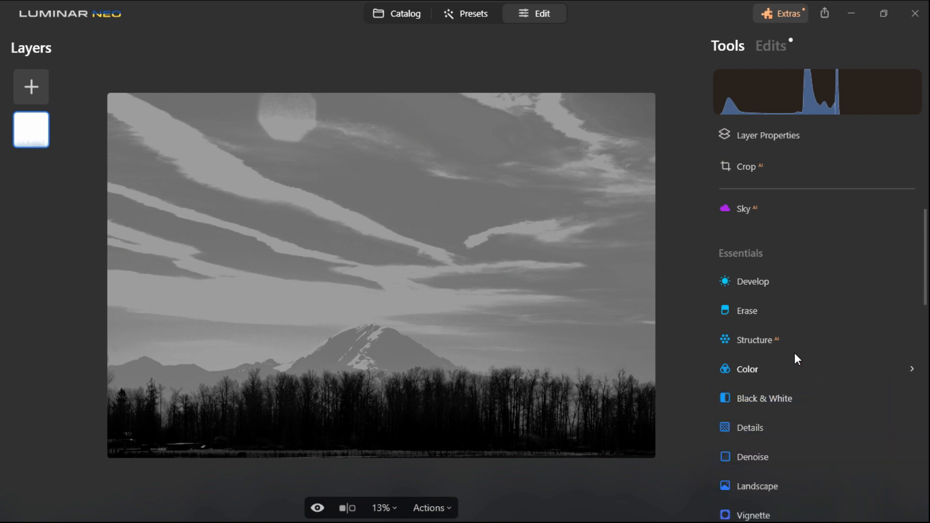
- Apply Enhance AI to the black-and-white photo with Accent at 76 and Sky Enhancer at 96
{"action": "scroll", "coordinate": [799, 344], "scroll_direction": "up", "scroll_amount": 2}
{"action": "left_click", "coordinate": [759, 238]}
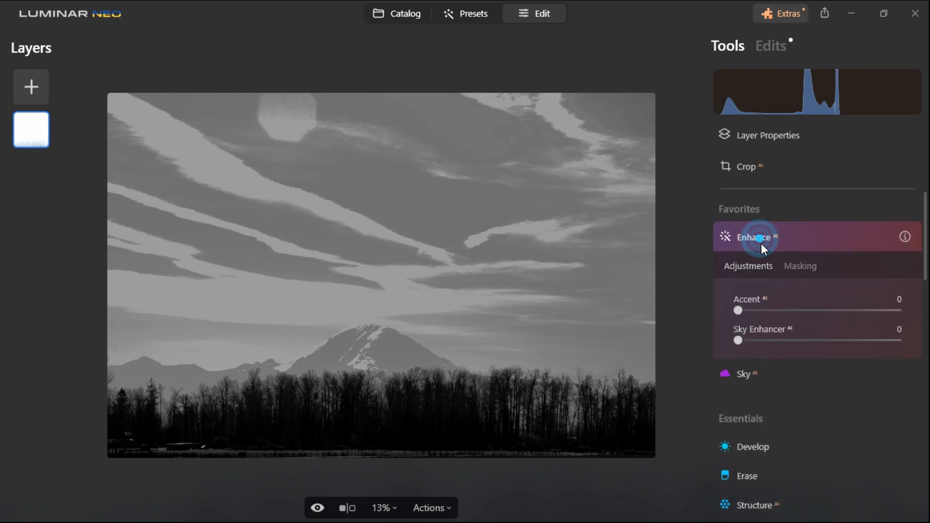
{"action": "left_click_drag", "start_coordinate": [738, 309], "coordinate": [859, 314]}
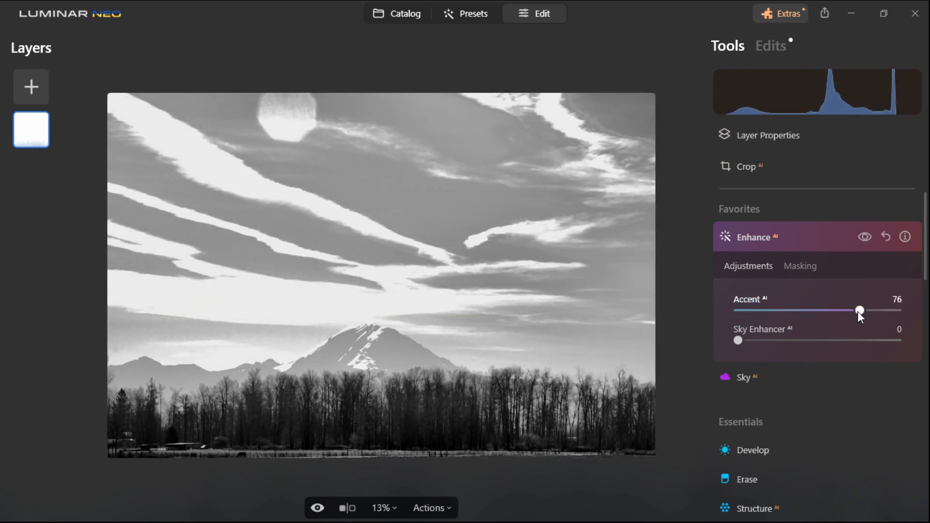
{"action": "left_click_drag", "start_coordinate": [737, 340], "coordinate": [888, 345]}
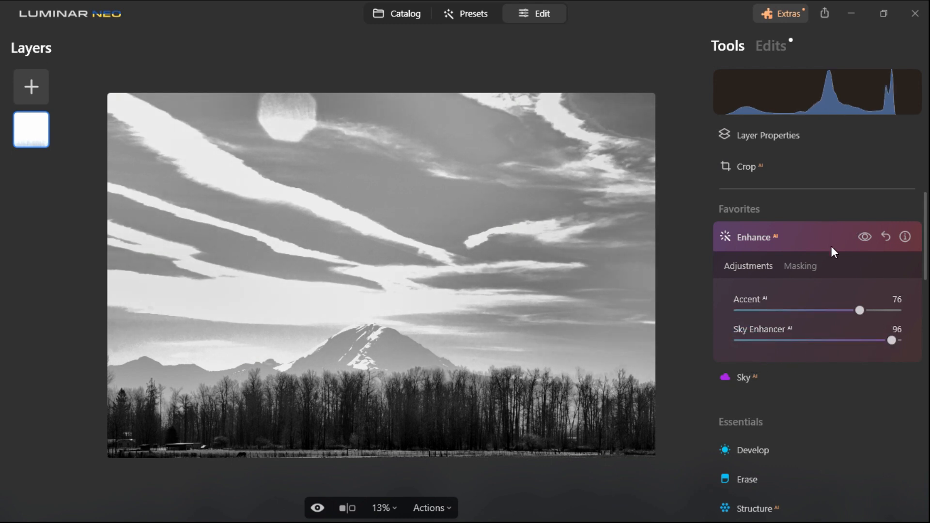